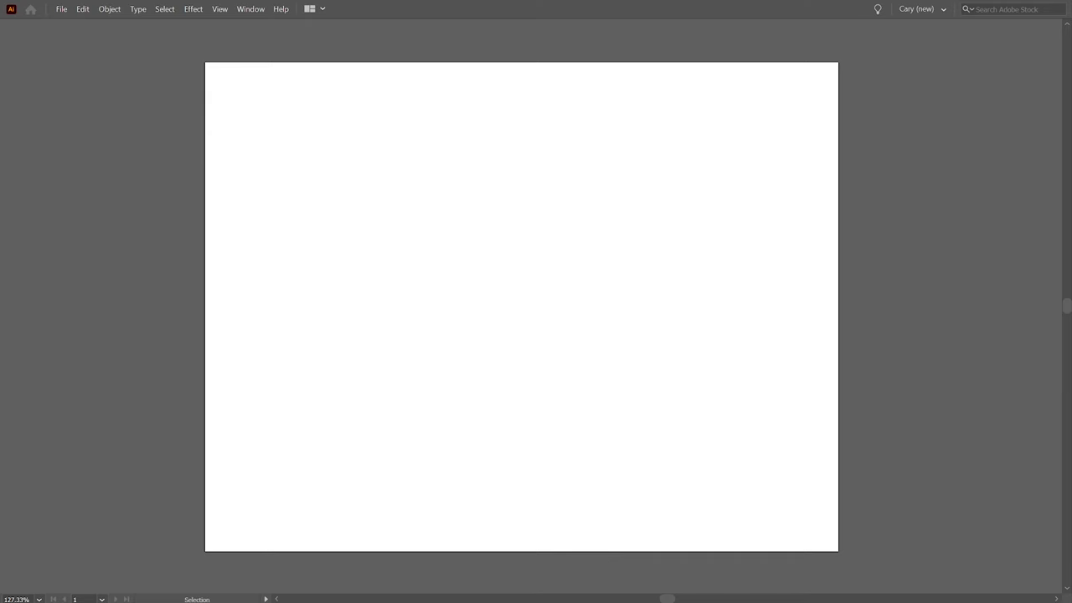
# - Look through the workspace list and the panel list, closing both without changing anything
pyautogui.click(941, 8)
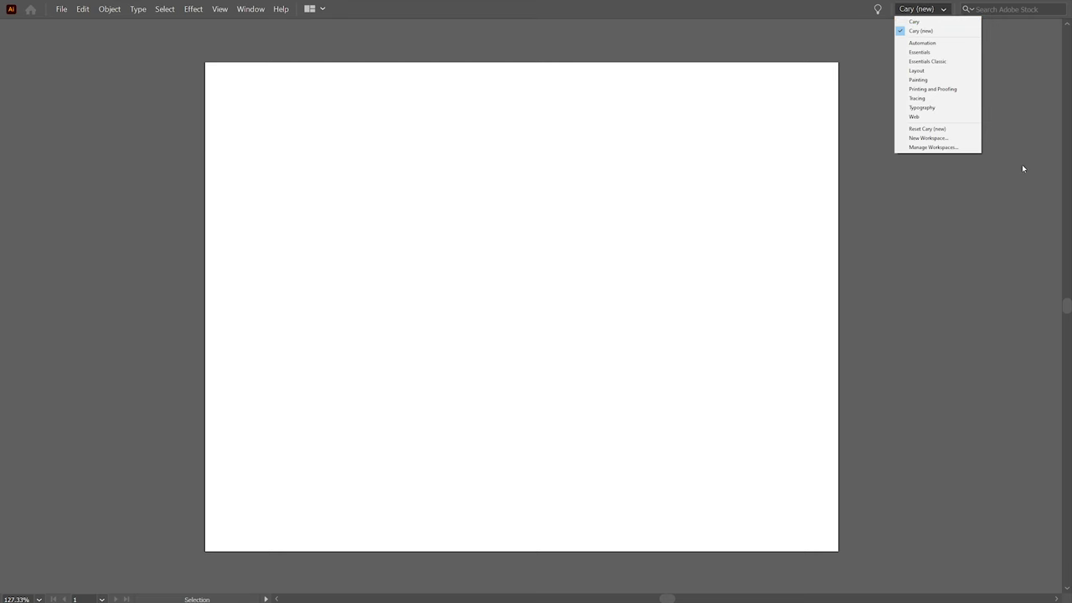
pyautogui.click(978, 207)
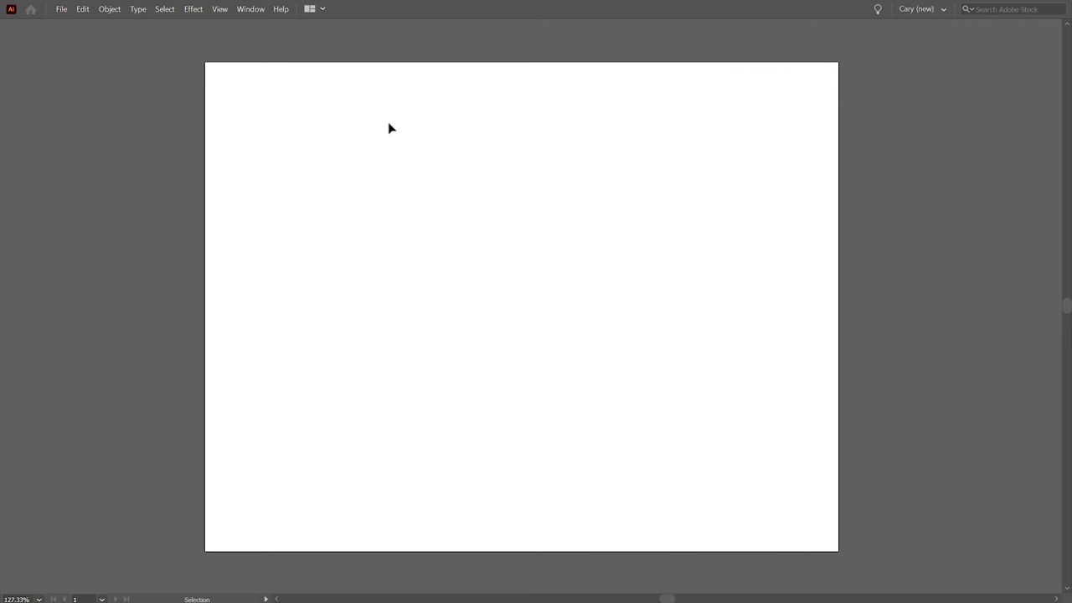
pyautogui.click(243, 9)
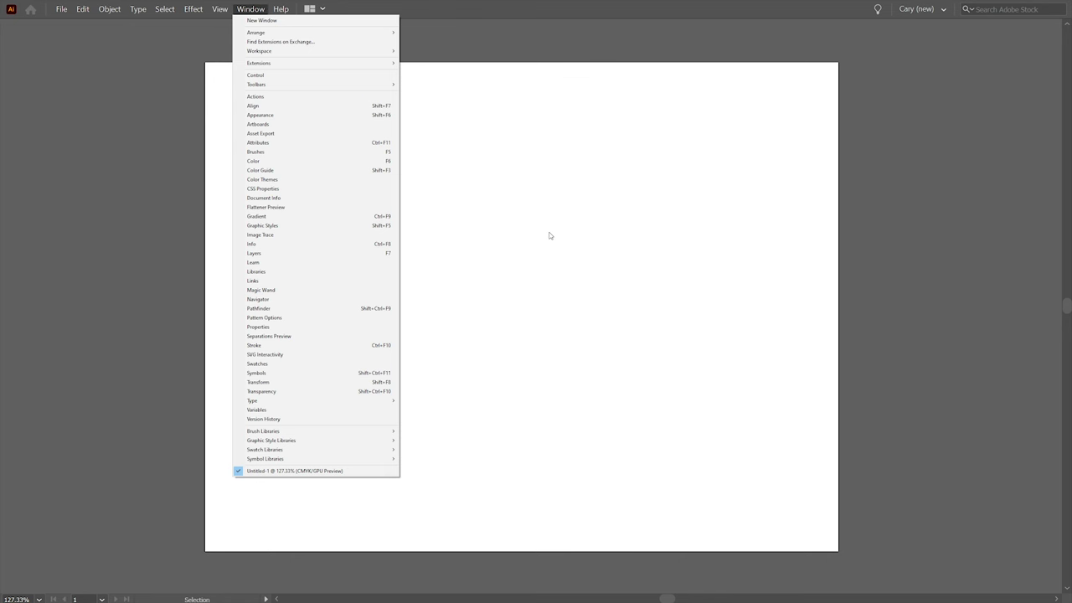
pyautogui.click(550, 236)
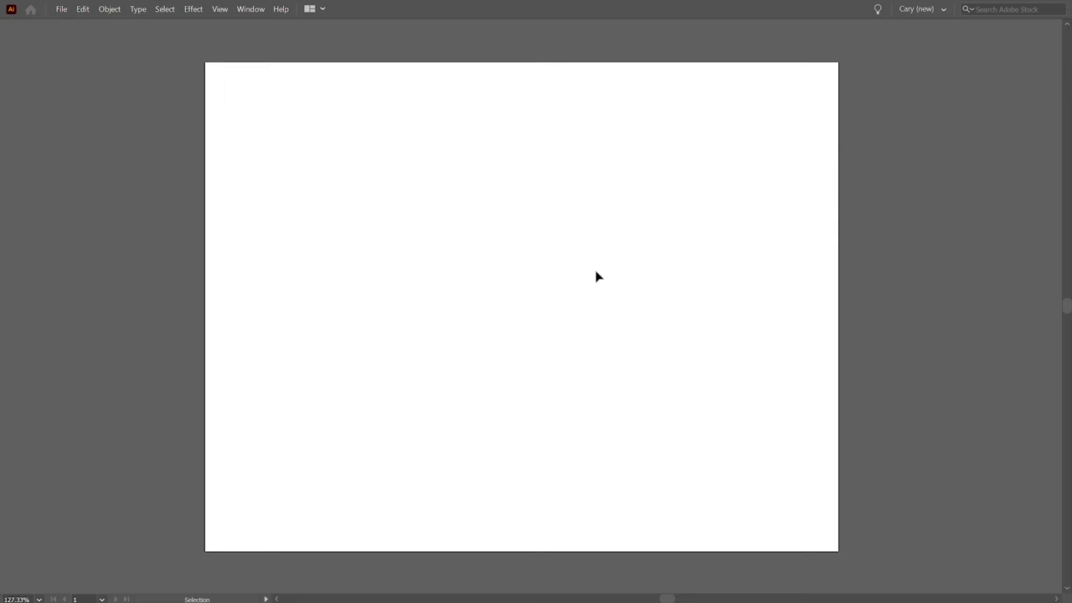
# - Toggle the tools and panels back on with Tab, then cycle through the screen modes with F
pyautogui.press('Tab')
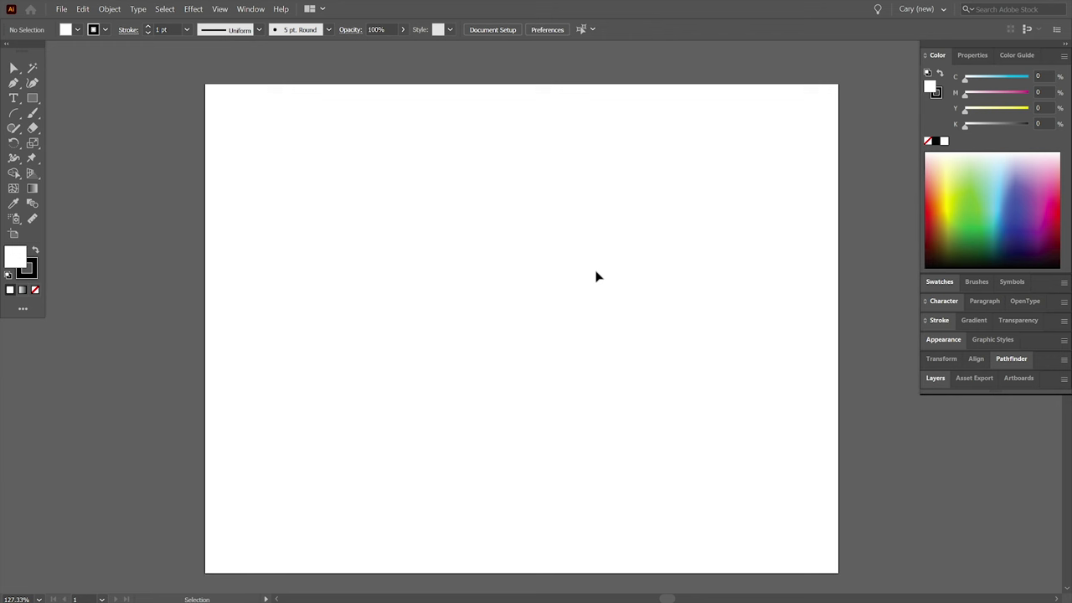
pyautogui.press('Tab')
pyautogui.press('Tab')
pyautogui.press('Tab')
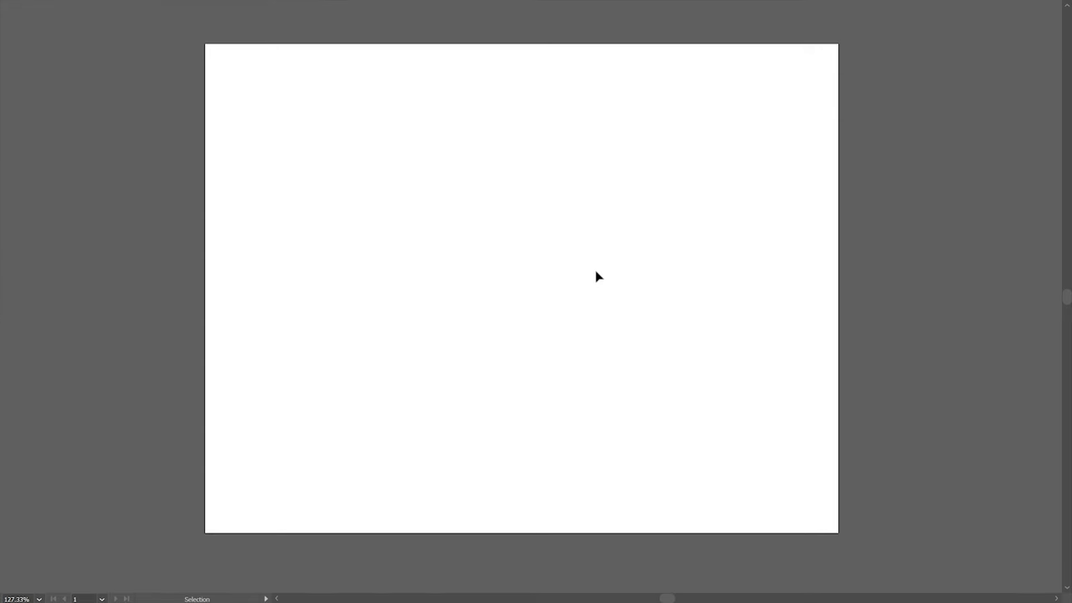
pyautogui.press('f')
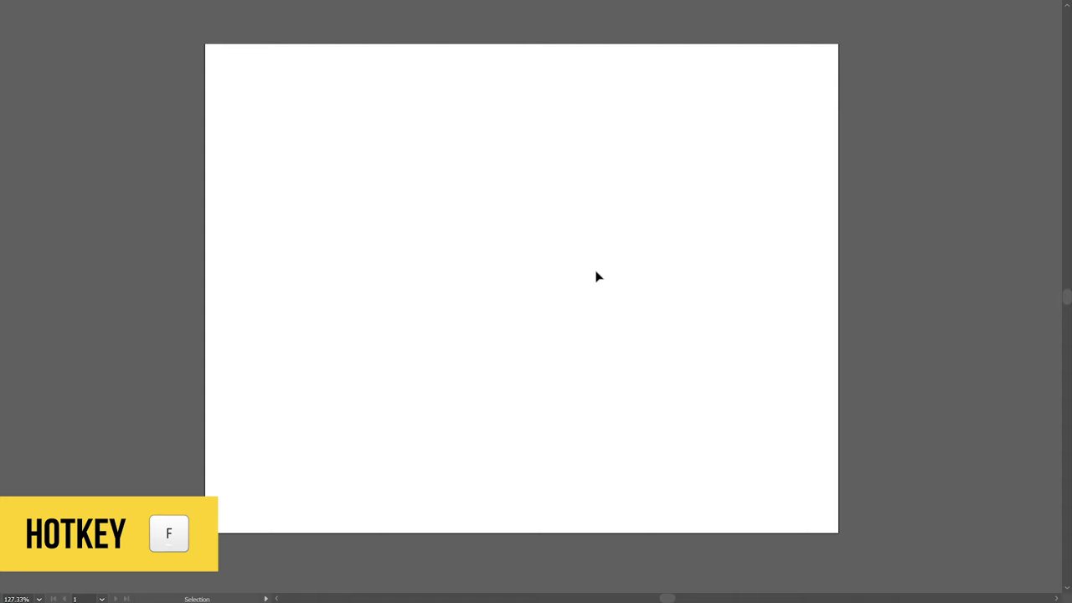
pyautogui.press('f')
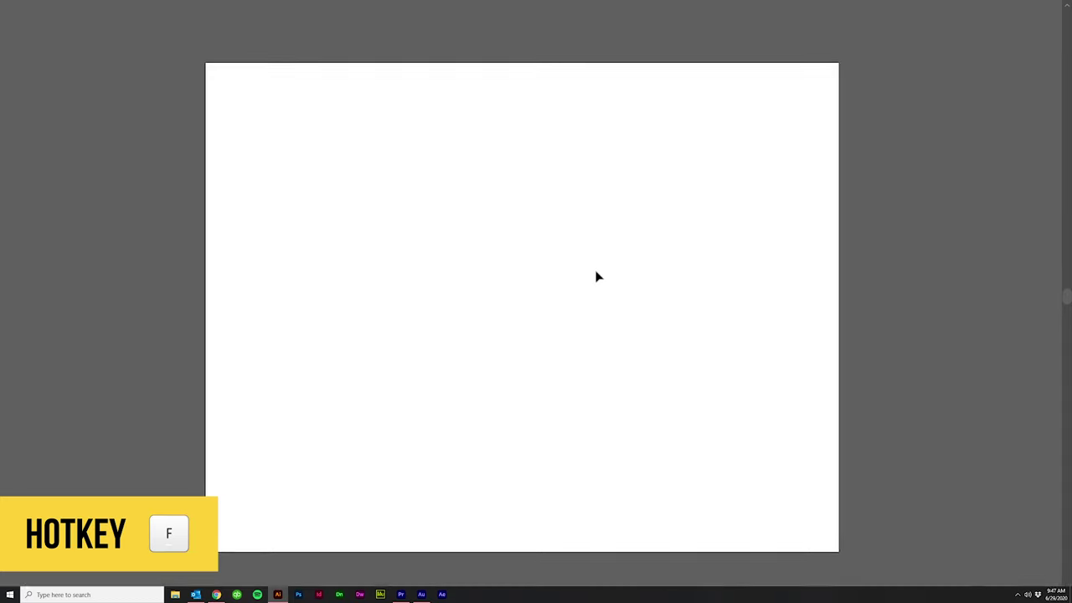
pyautogui.press('f')
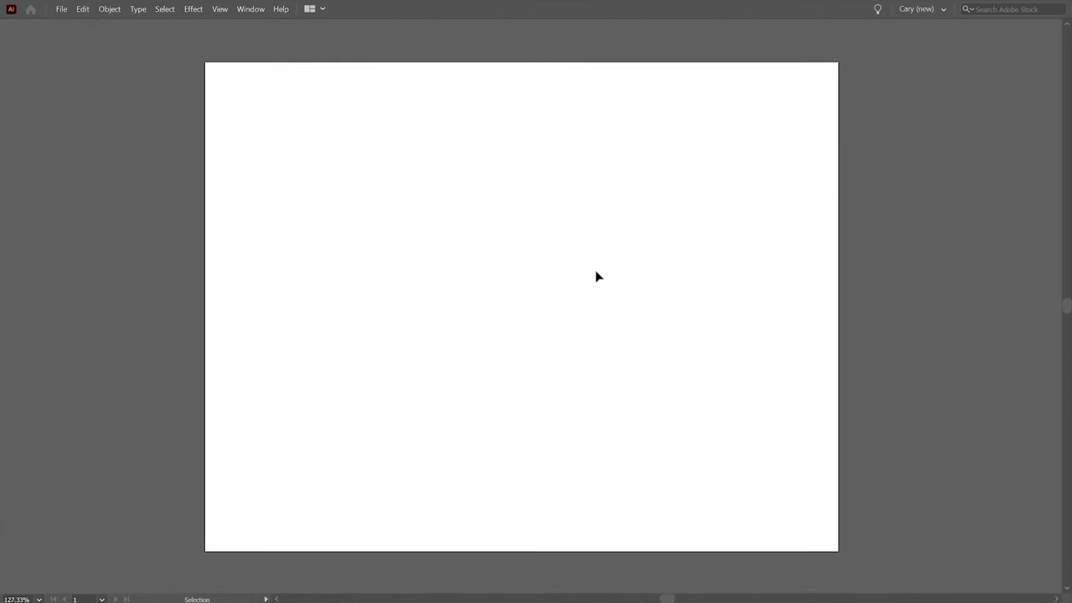
pyautogui.press('f')
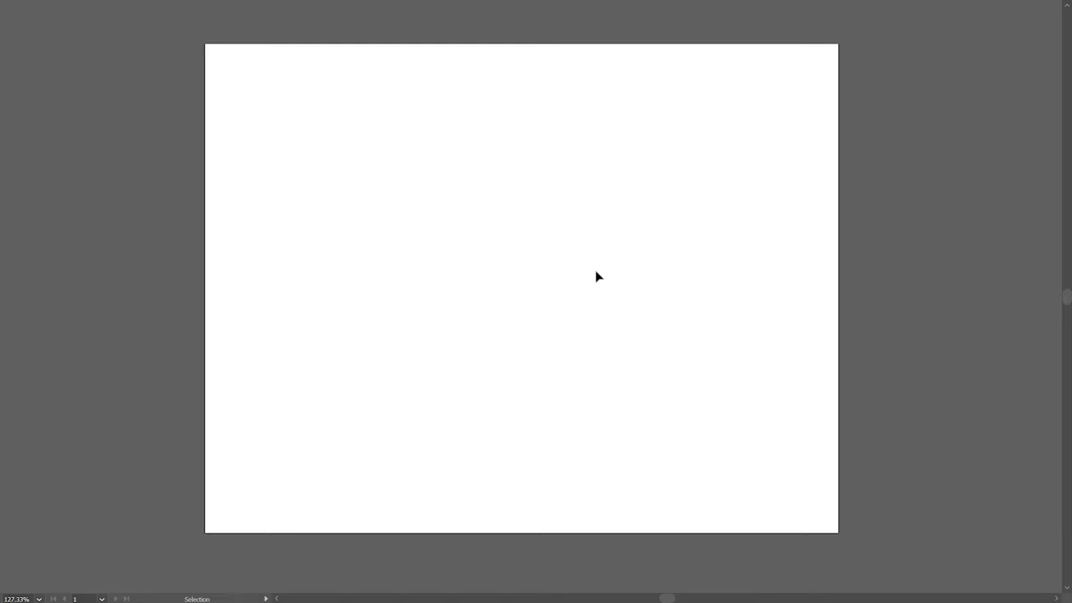
# - Cycle the screen modes again and bring back the menu bar, tools and panels in Normal Screen Mode
pyautogui.press('f')
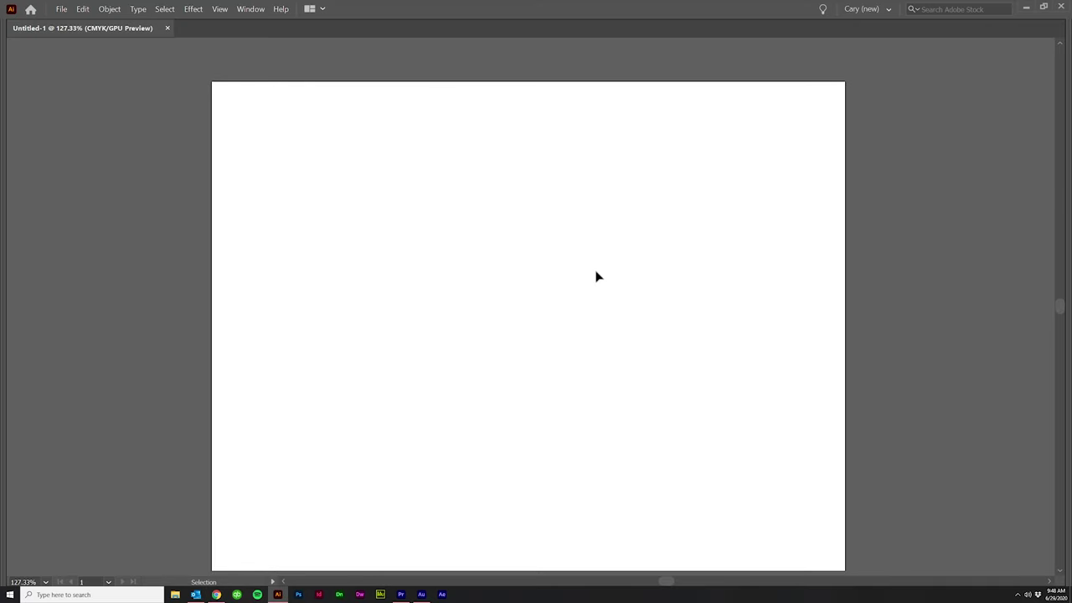
pyautogui.press('f')
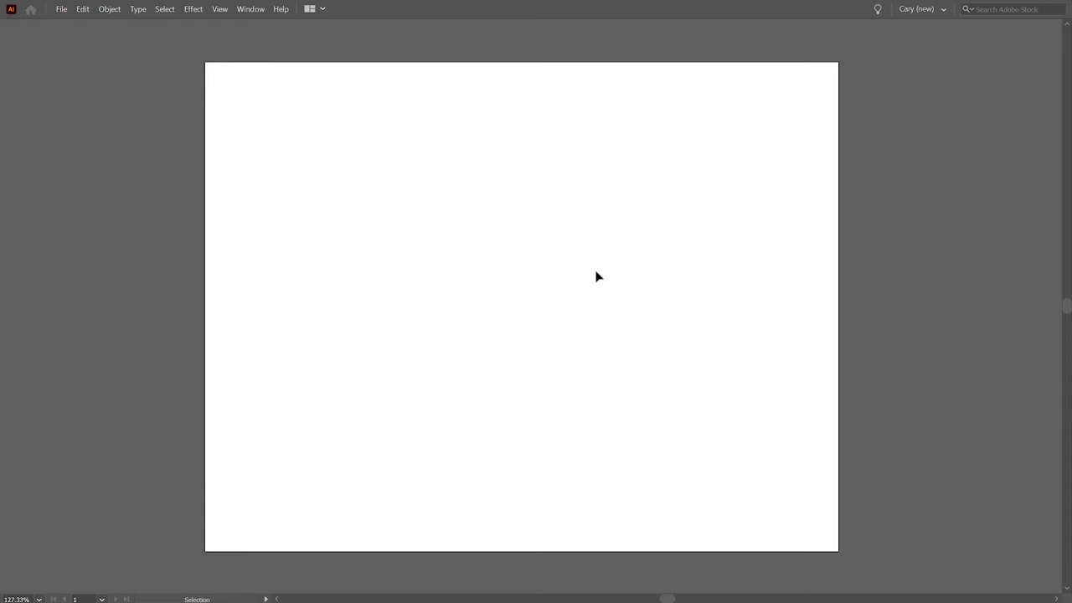
pyautogui.press('f')
pyautogui.press('Tab')
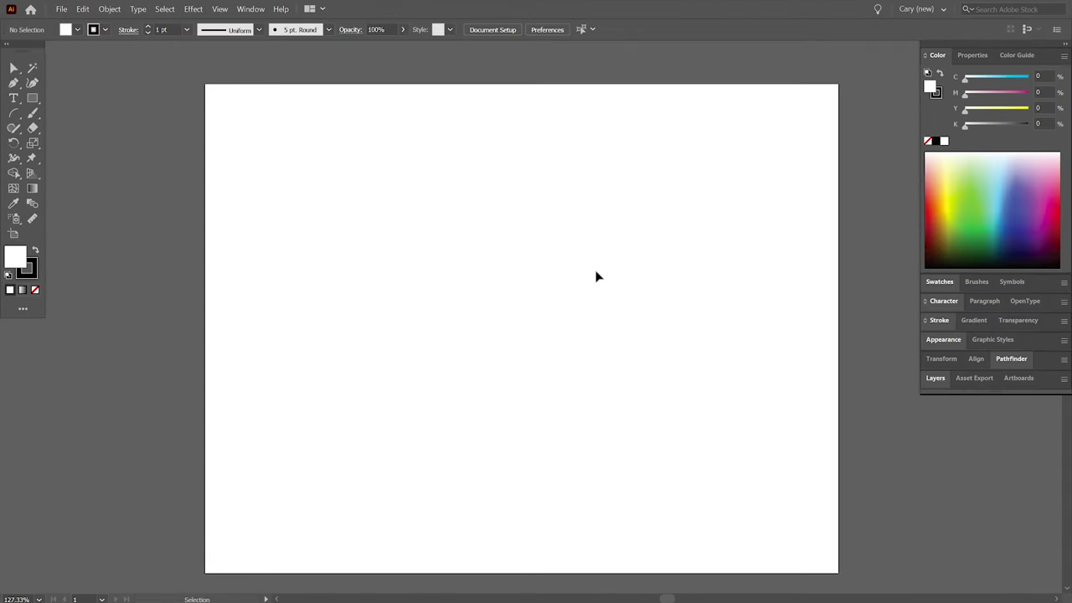
pyautogui.press('f')
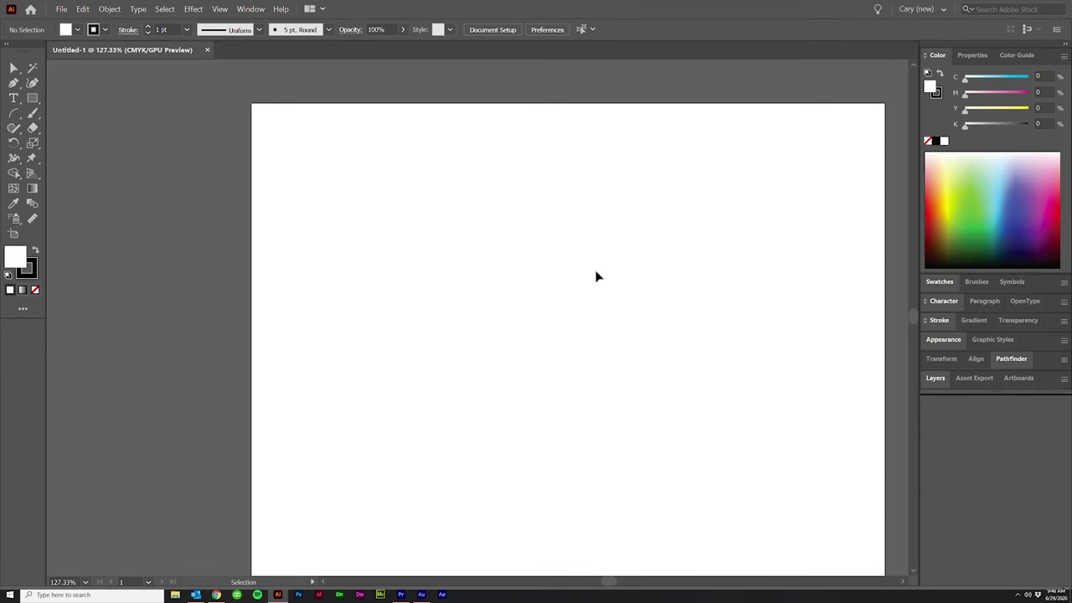
pyautogui.press('f')
pyautogui.press('f')
pyautogui.press('f')
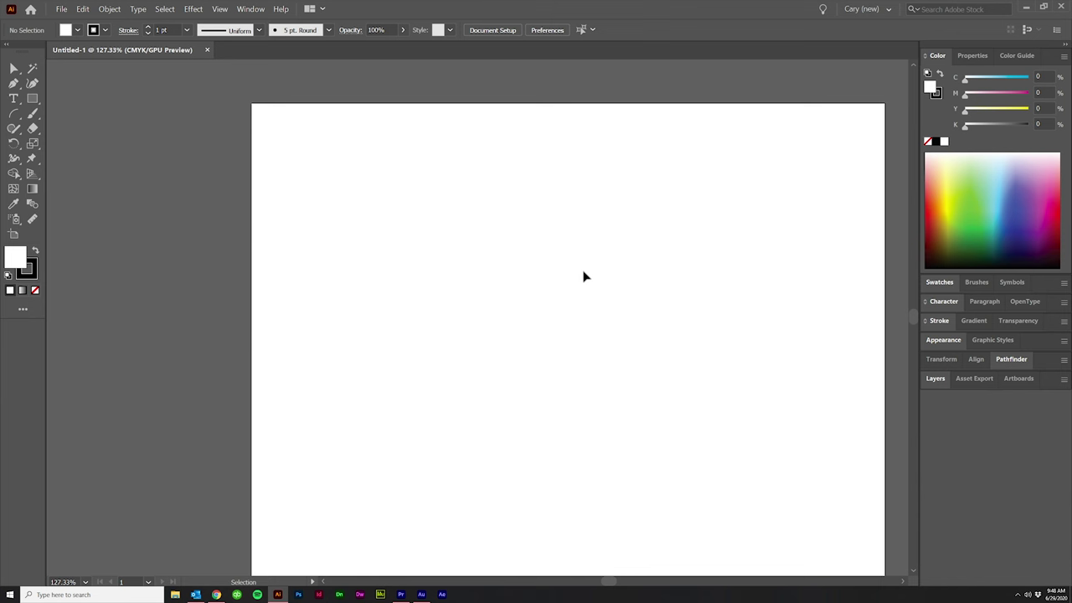
pyautogui.click(862, 8)
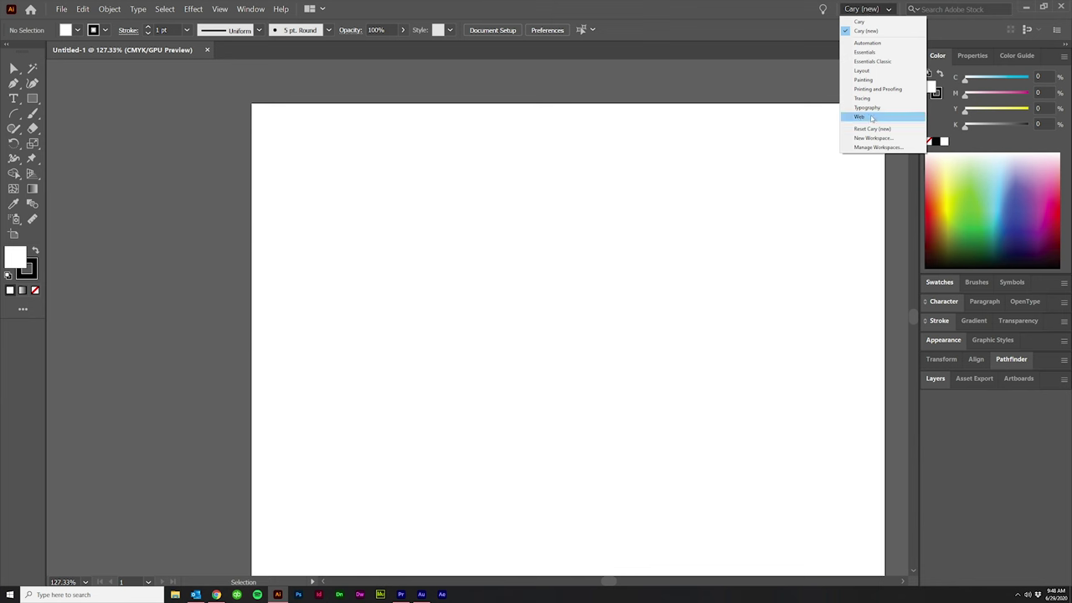
pyautogui.click(752, 142)
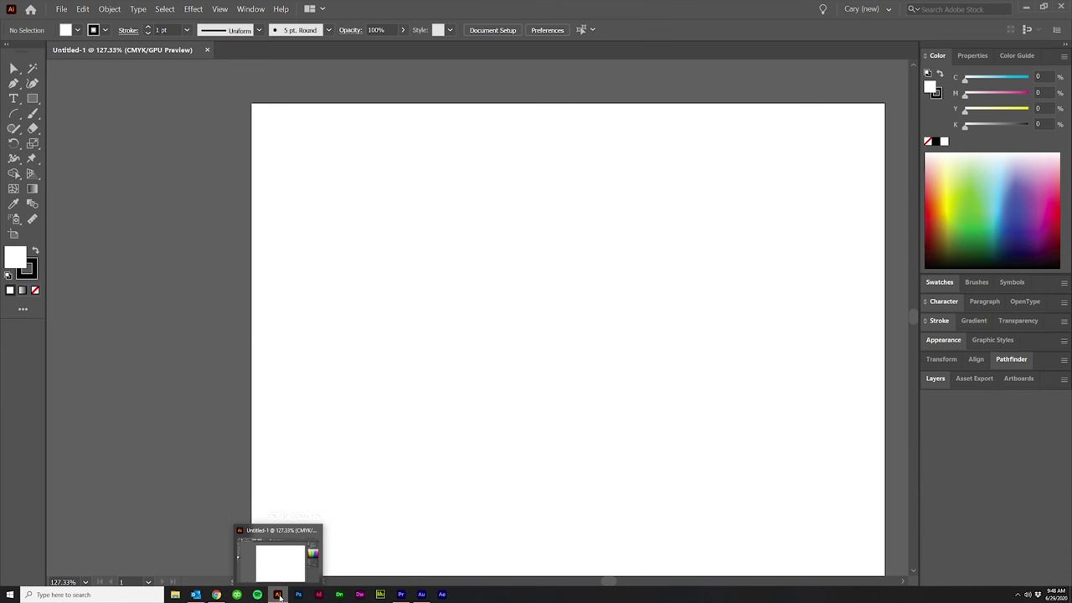
pyautogui.click(83, 9)
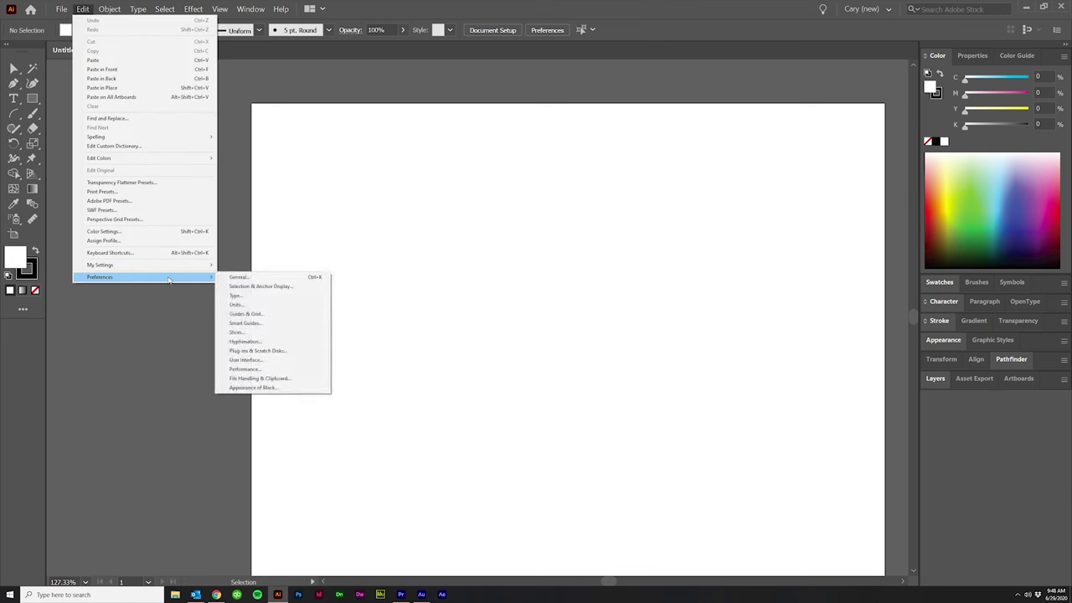
pyautogui.moveTo(142, 277)
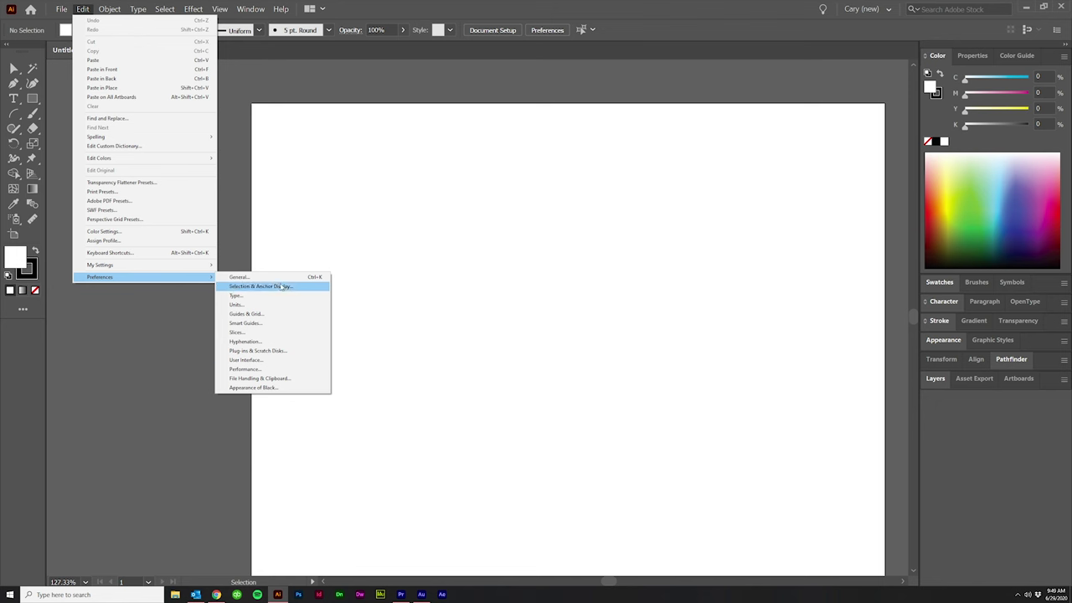
pyautogui.click(255, 281)
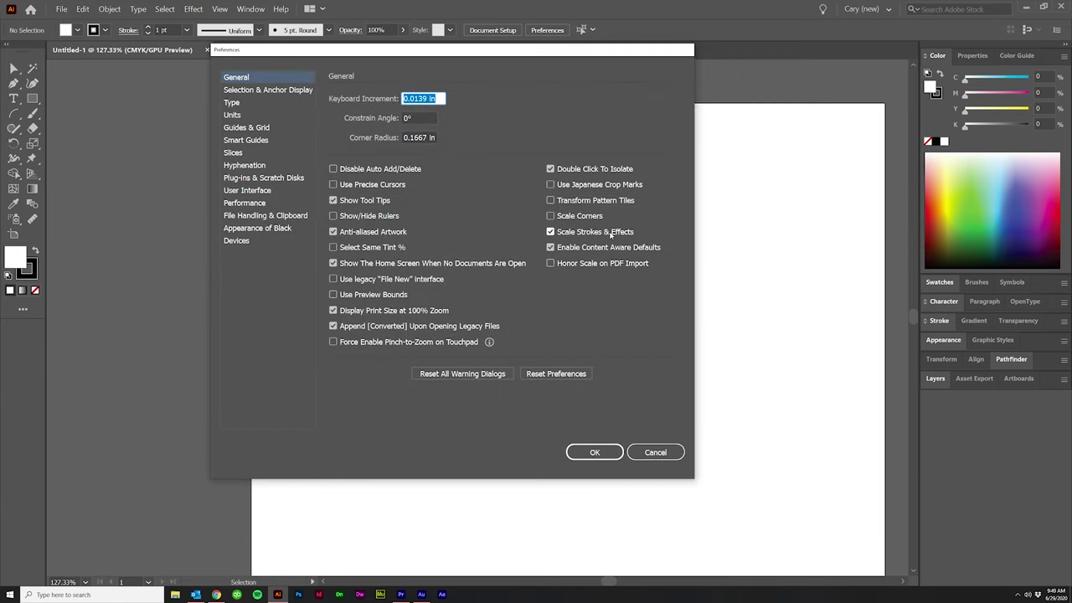
pyautogui.click(253, 230)
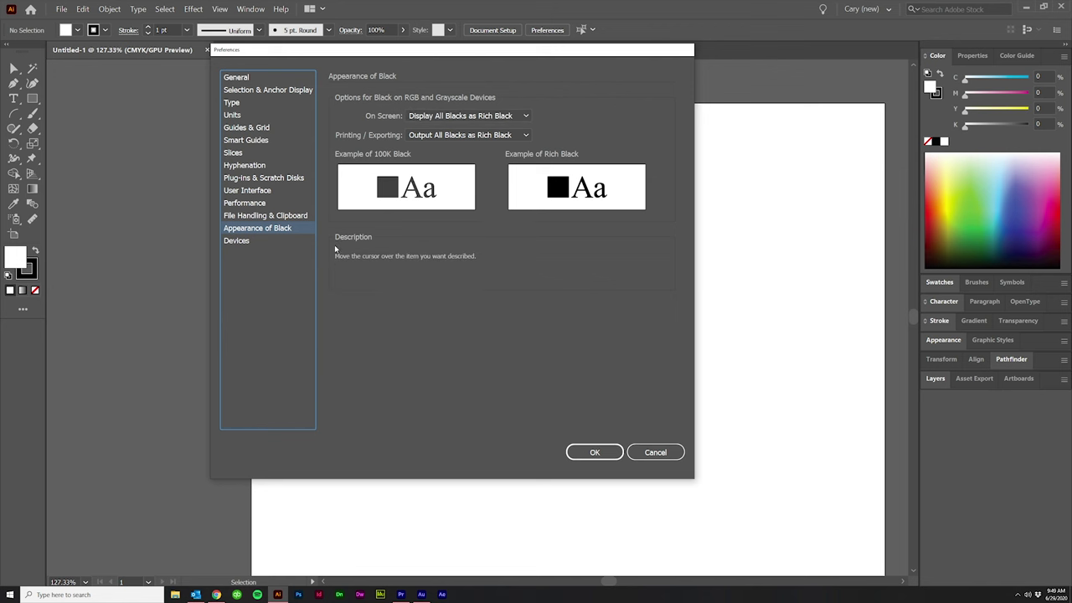
pyautogui.click(247, 190)
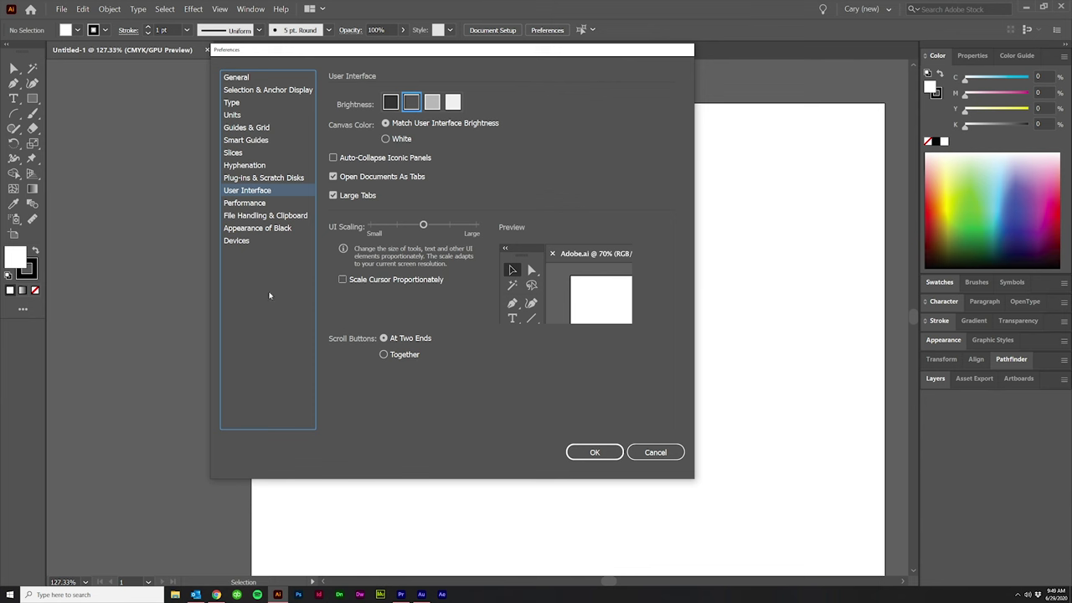
pyautogui.click(245, 140)
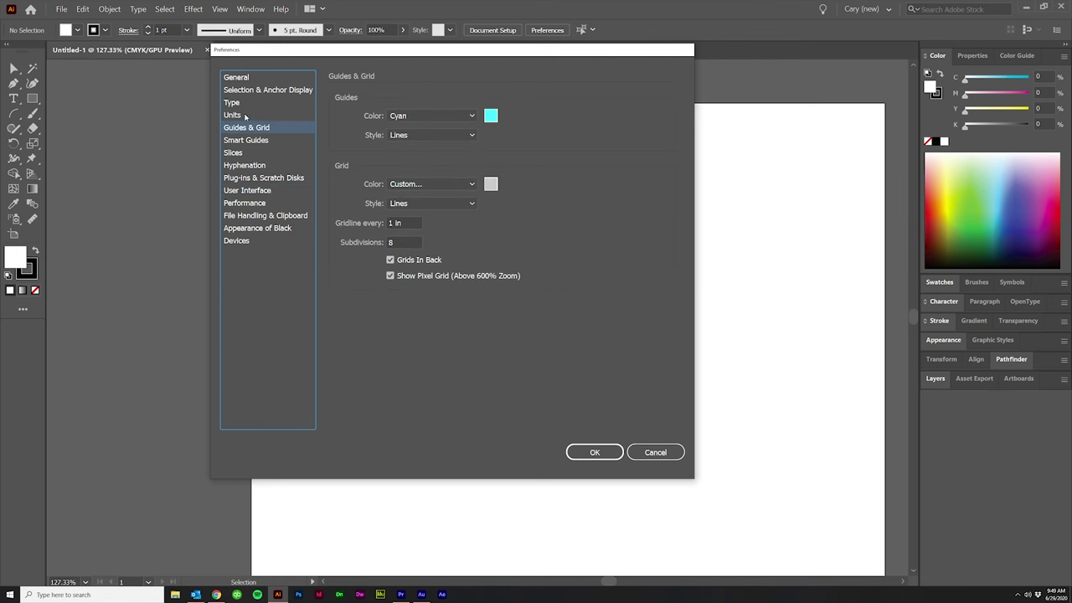
pyautogui.click(237, 115)
pyautogui.click(436, 98)
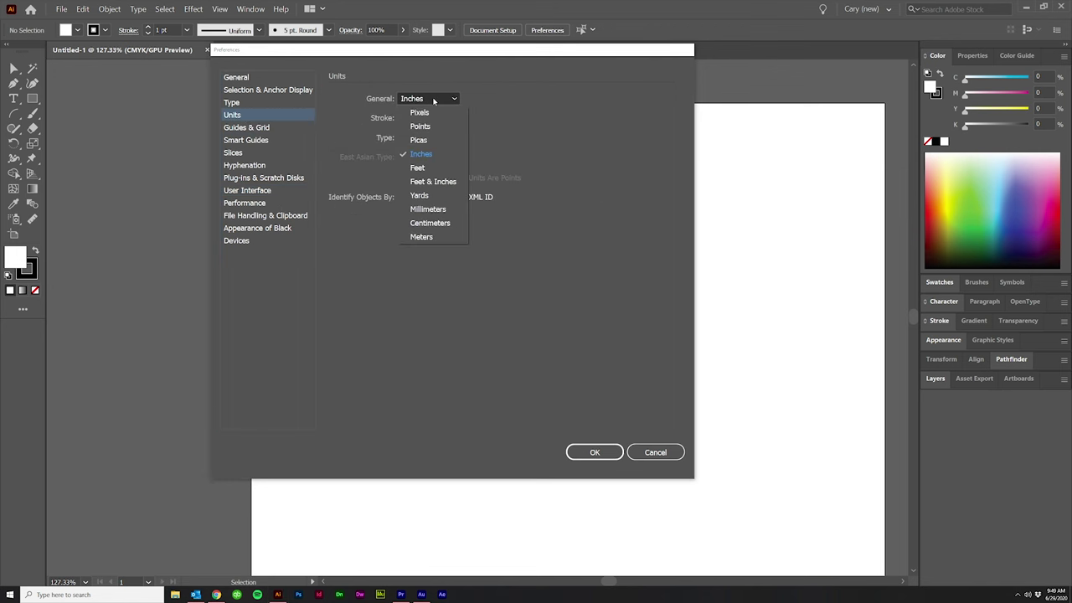
pyautogui.click(539, 122)
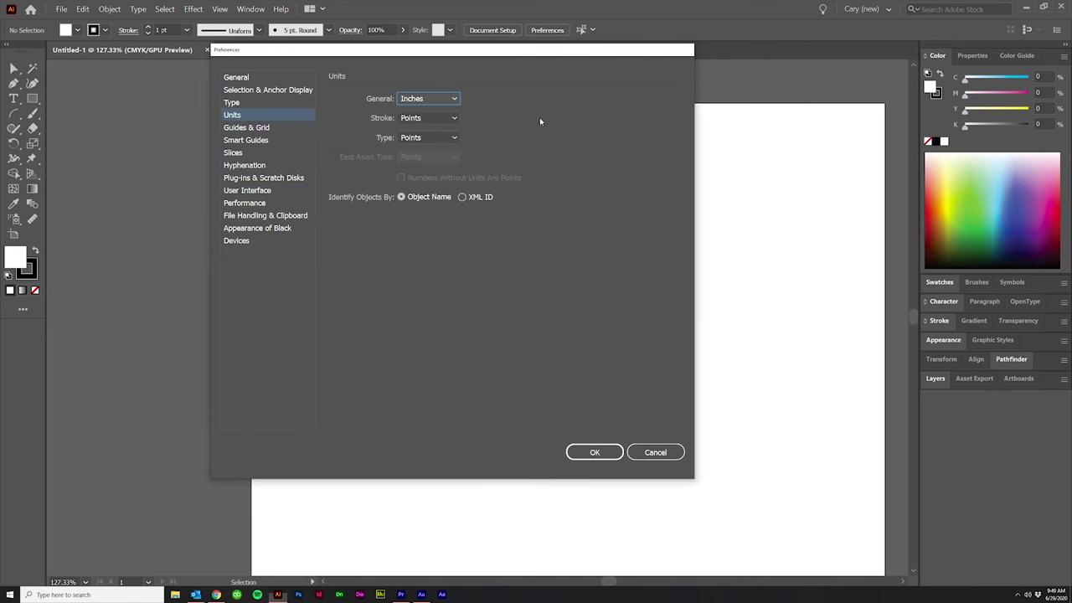
pyautogui.click(655, 451)
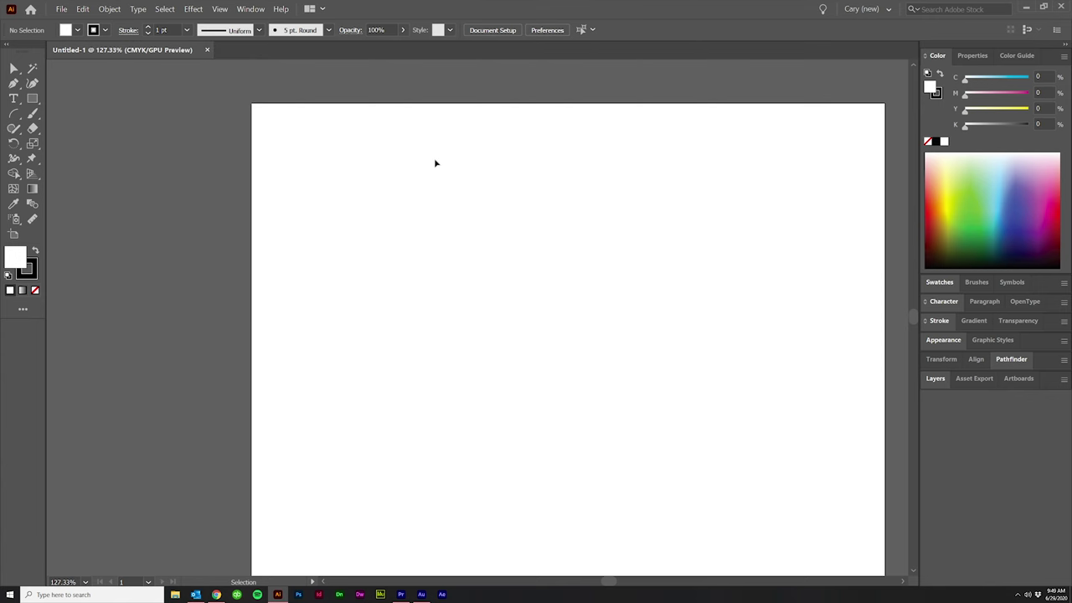
pyautogui.click(873, 10)
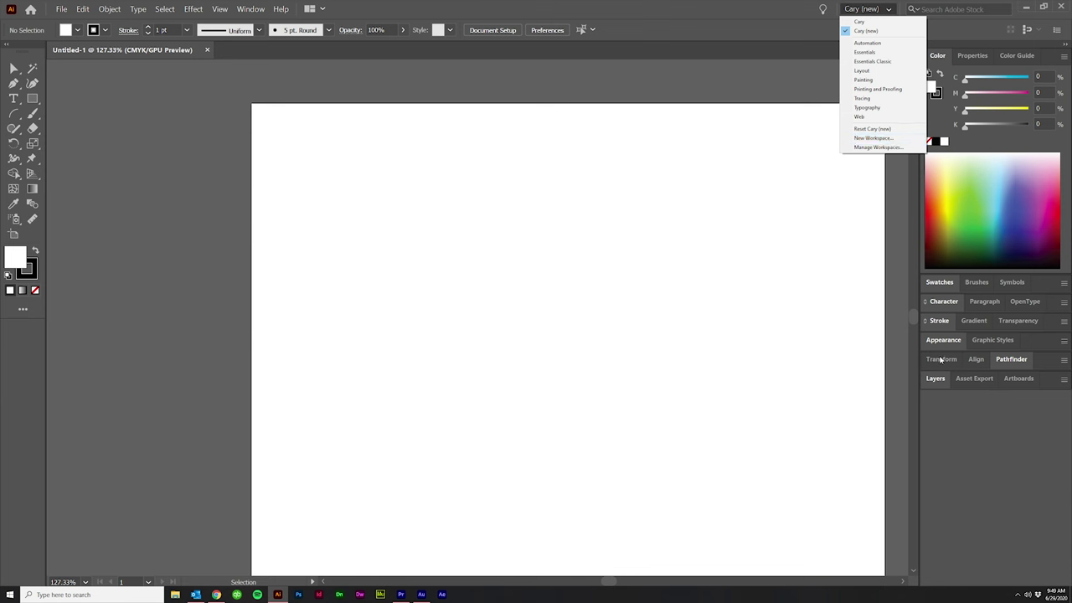
pyautogui.click(858, 377)
pyautogui.click(1012, 359)
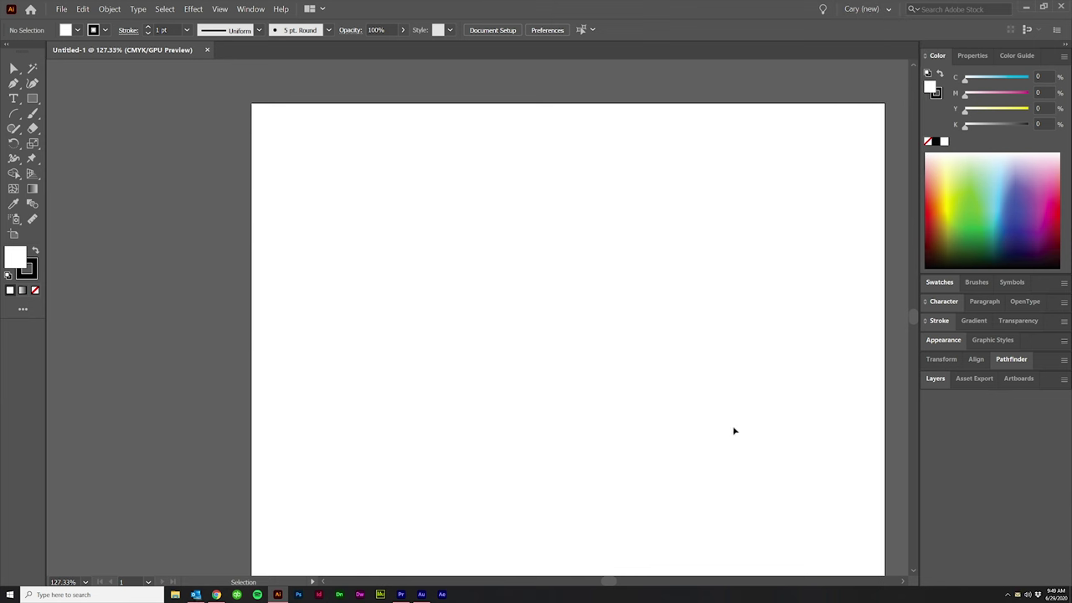